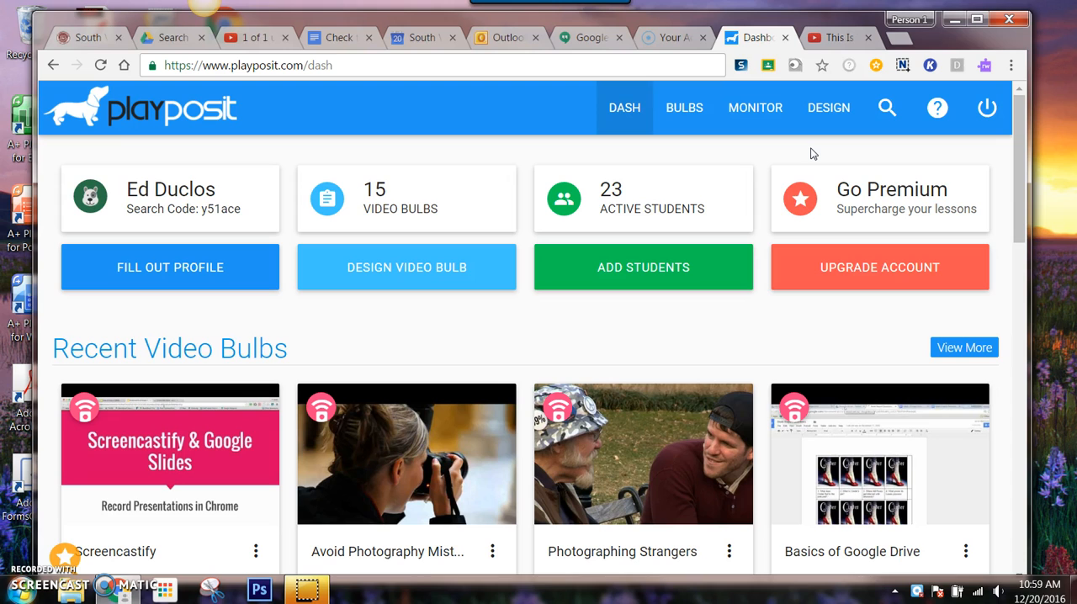
# - Create a new video bulb using the URL copied from the open YouTube video "This Is The Human Behind 'Humans Of New York'"
pyautogui.click(826, 109)
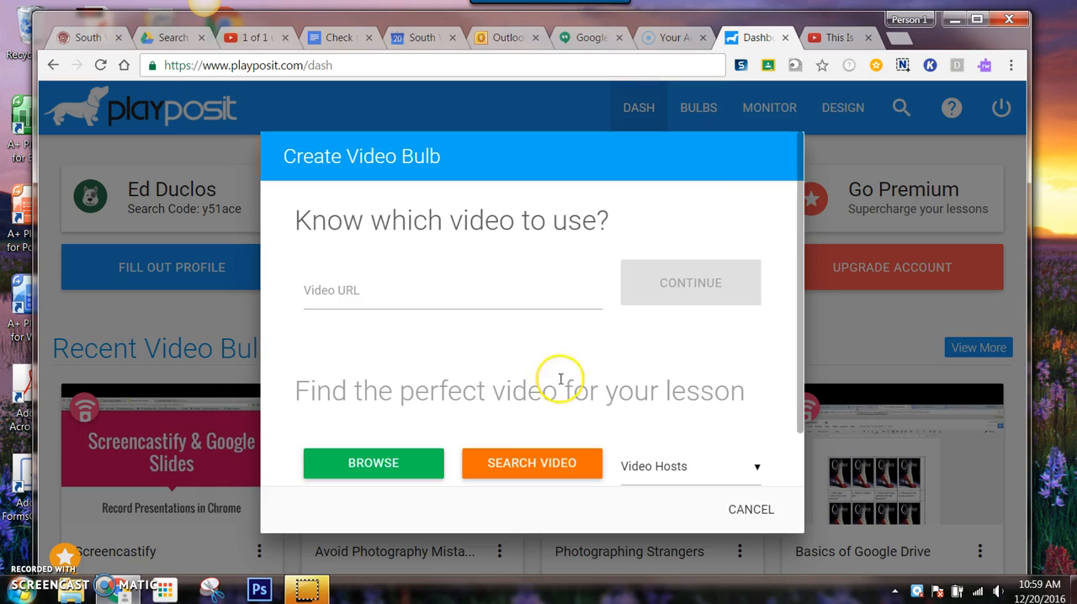
pyautogui.click(833, 37)
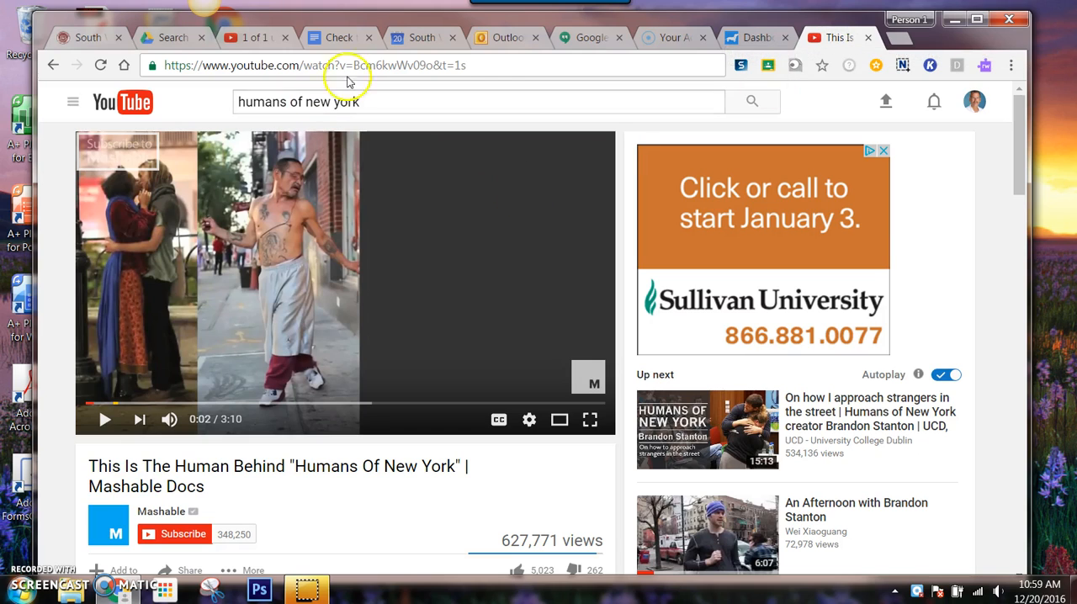
pyautogui.click(490, 64)
pyautogui.hotkey('ctrl', 'c')
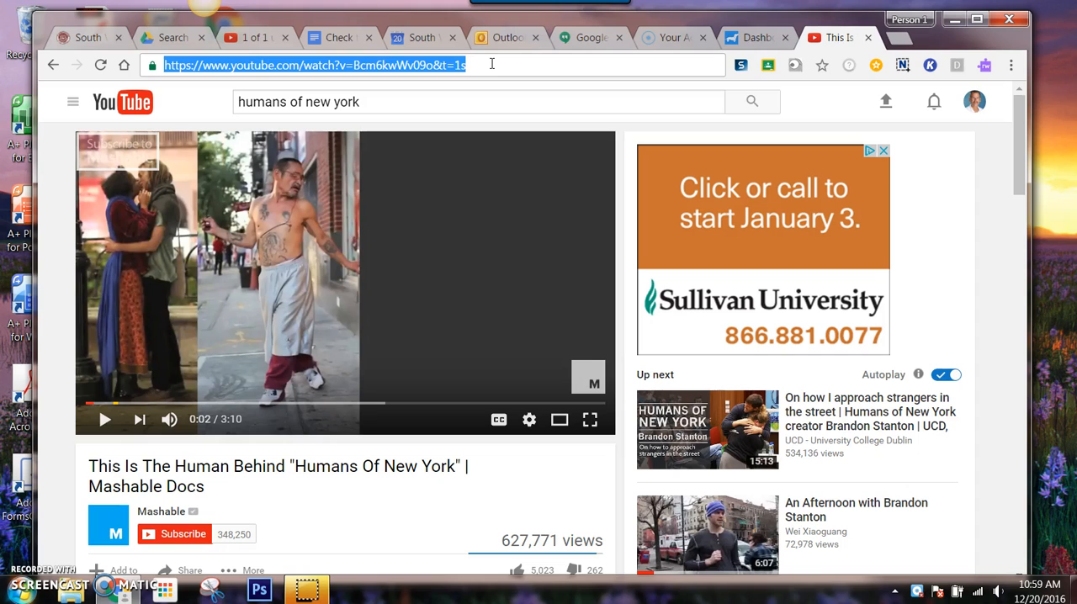
pyautogui.click(754, 37)
pyautogui.click(380, 288)
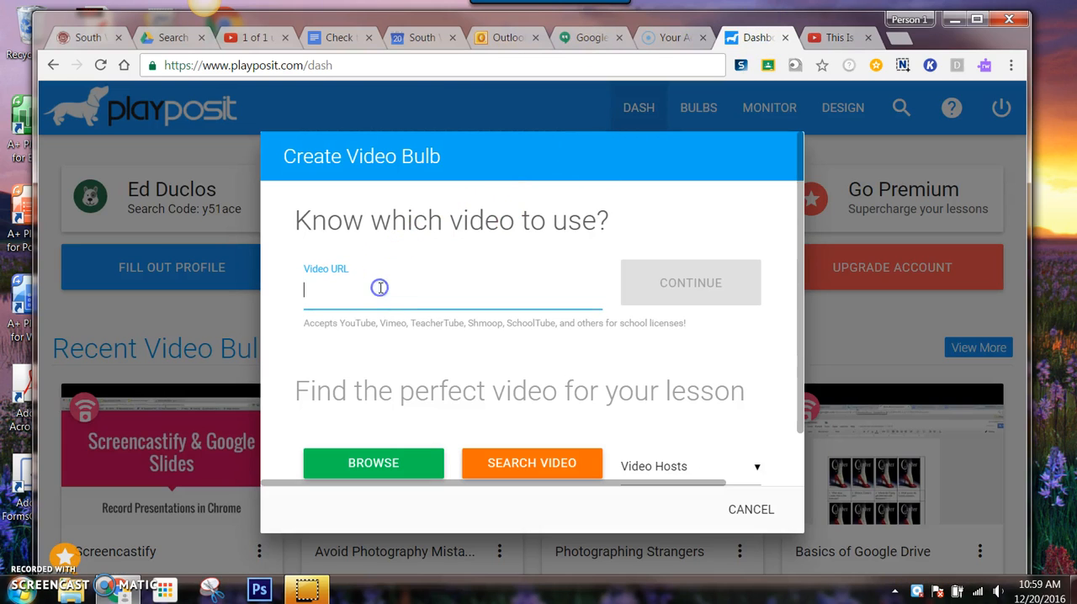
pyautogui.hotkey('ctrl', 'v')
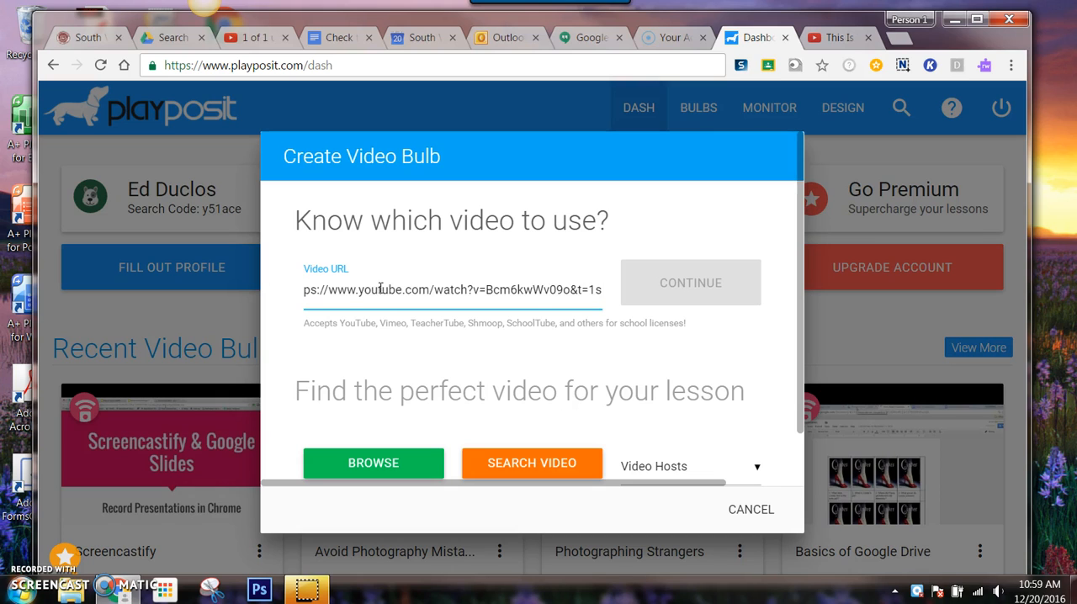
pyautogui.click(683, 282)
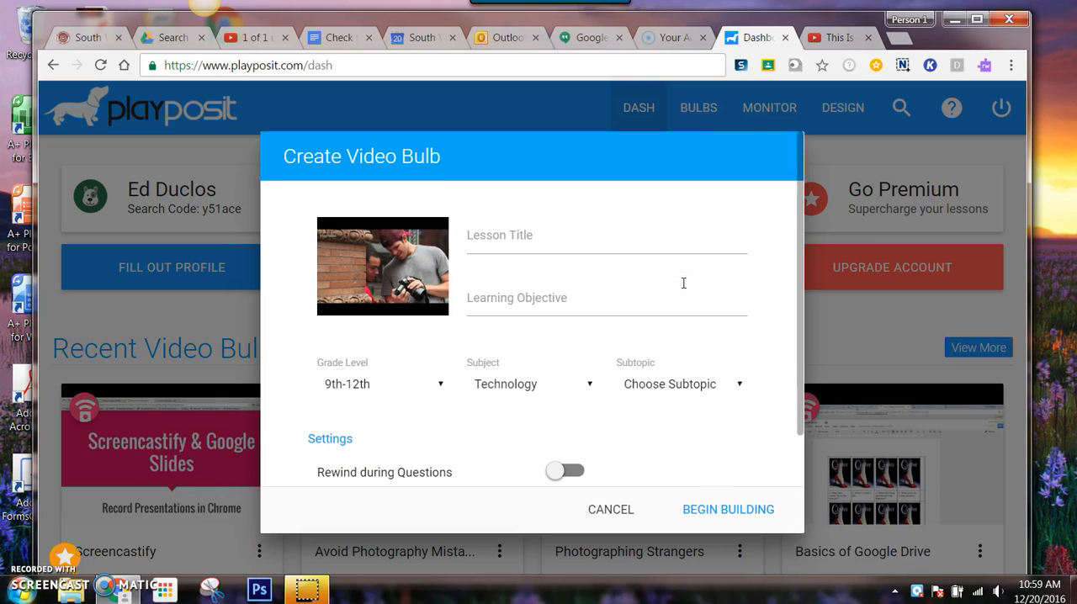
# - Enter "Humans Of NYC" as the lesson title
pyautogui.click(549, 233)
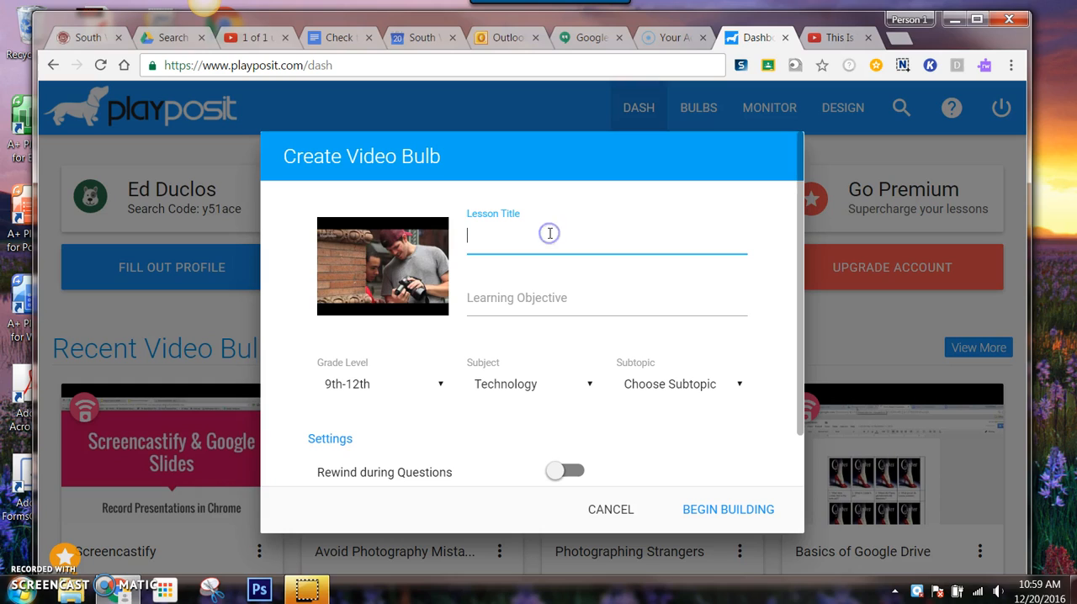
pyautogui.write('Hum')
pyautogui.write('as')
pyautogui.write('ns O')
pyautogui.write('f NYC')
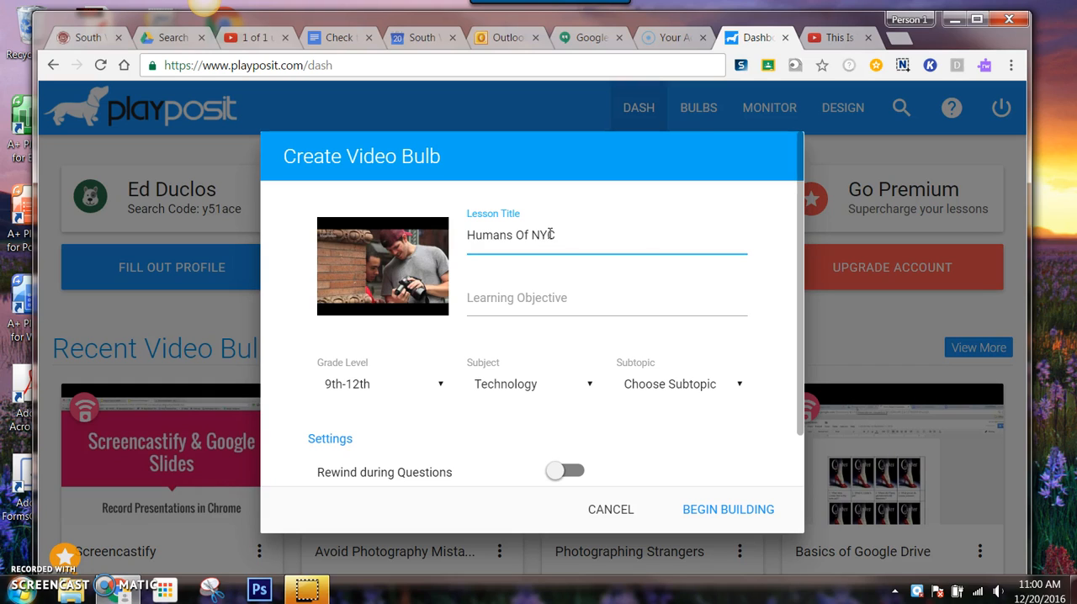
# - Enter "Learn interview techniques" as the learning objective and set the subtopic to Other
pyautogui.click(580, 301)
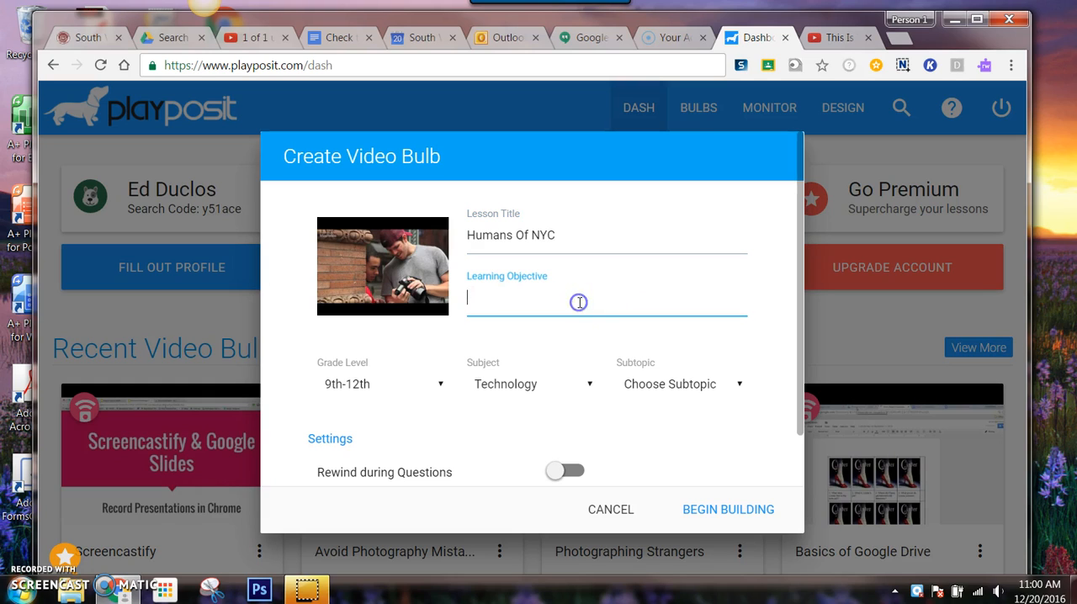
pyautogui.write('Learn interview techniques')
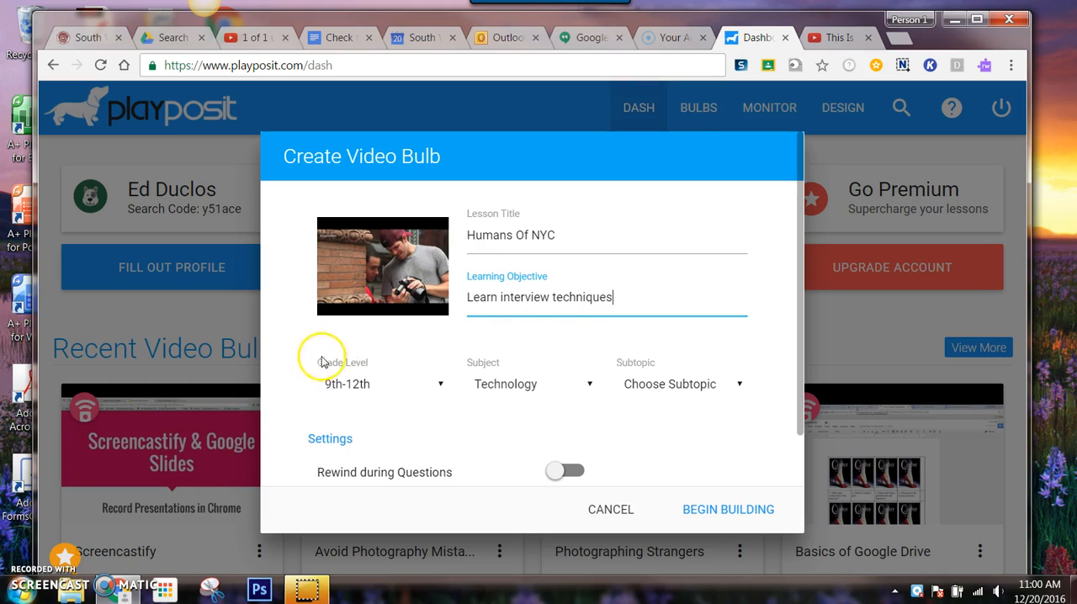
pyautogui.click(739, 387)
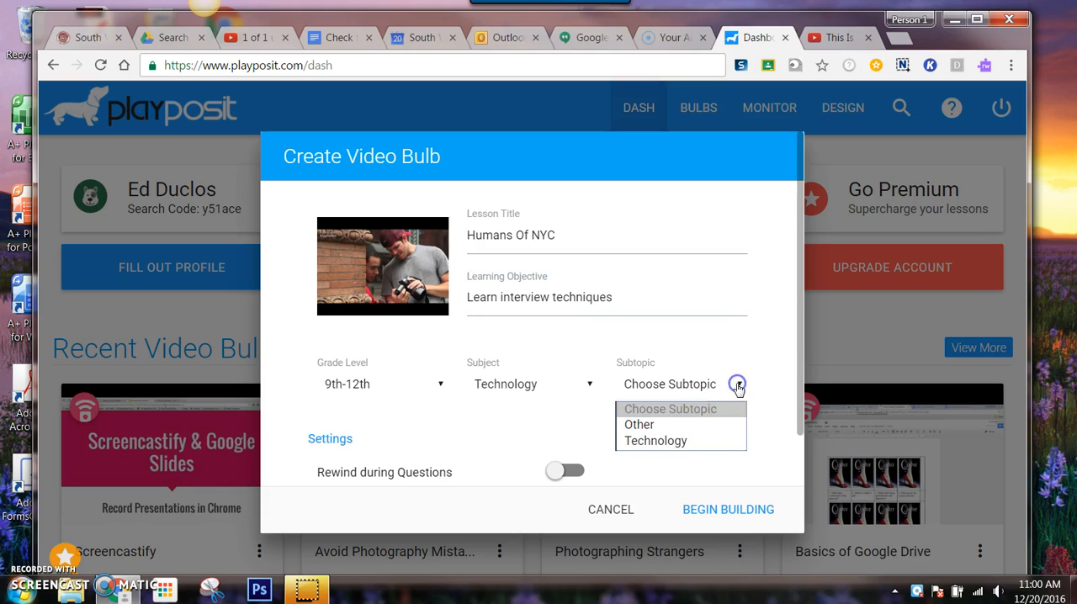
pyautogui.click(676, 425)
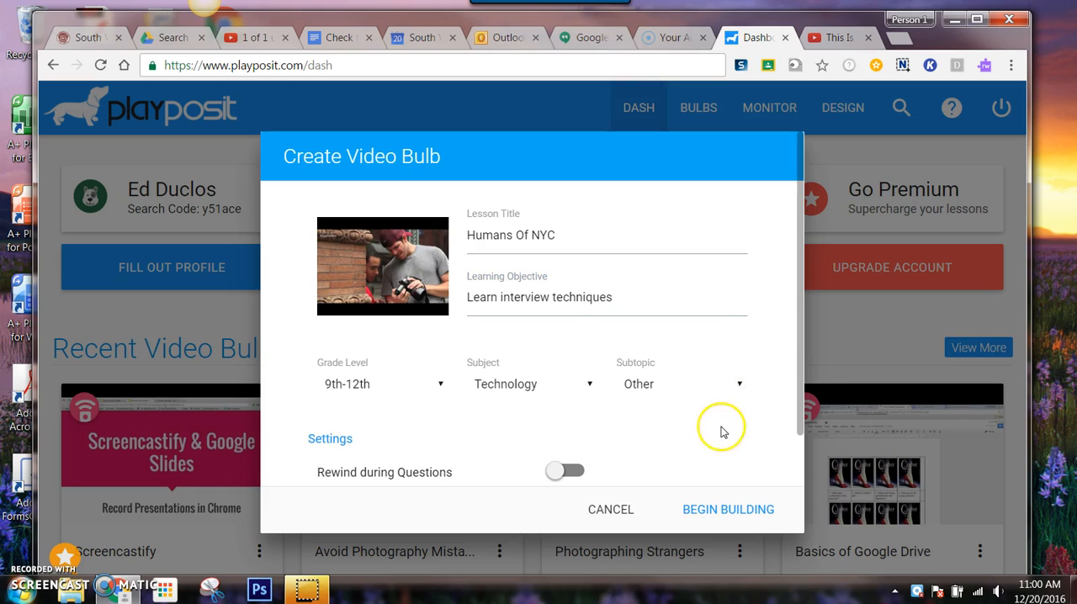
# - Enable Rewind during Questions and begin building the video bulb
pyautogui.moveTo(800, 426); pyautogui.dragTo(801, 476)
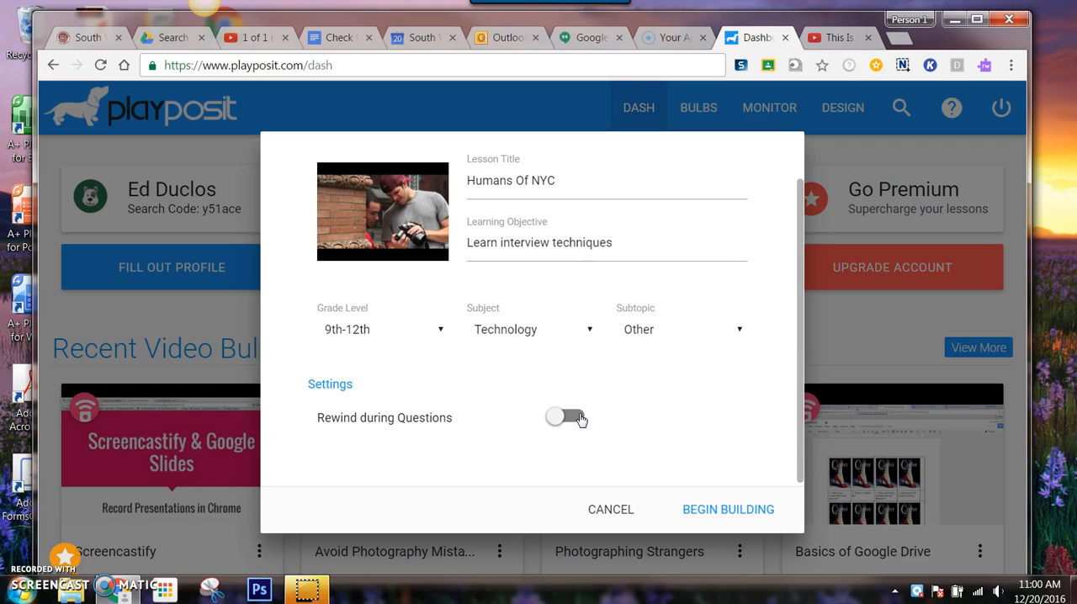
pyautogui.click(579, 418)
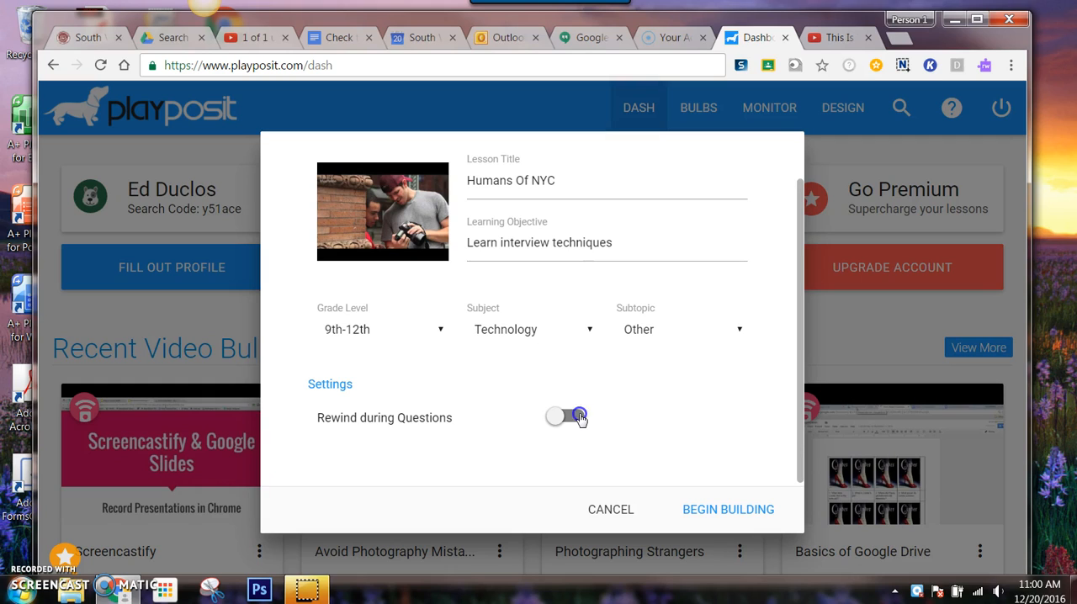
pyautogui.click(726, 511)
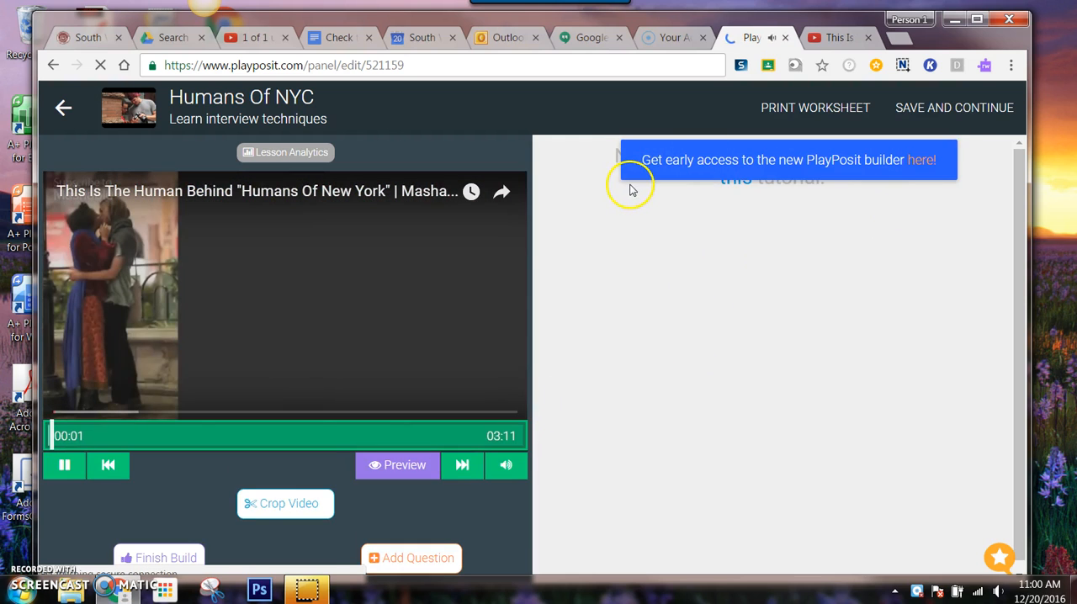
# - Pause the video and crop it to run from 0:18 to 2:52
pyautogui.click(65, 467)
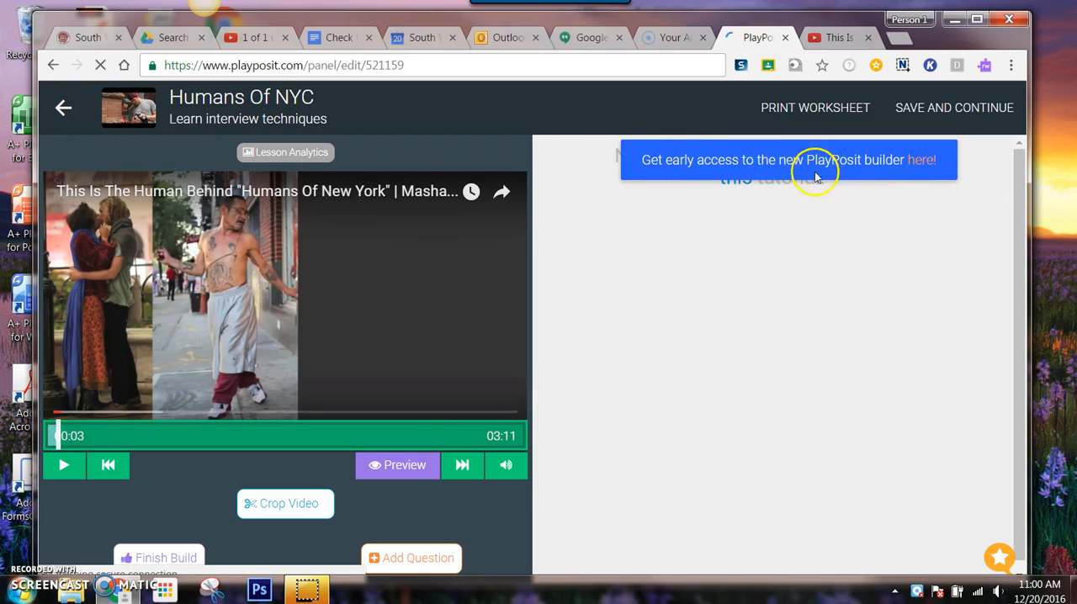
pyautogui.click(912, 160)
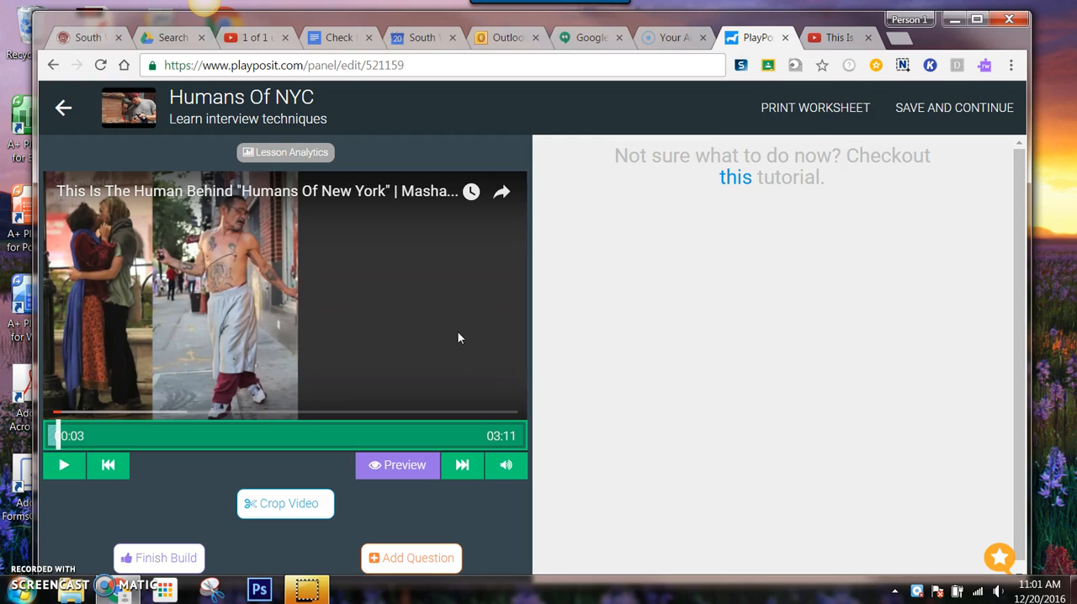
pyautogui.click(286, 505)
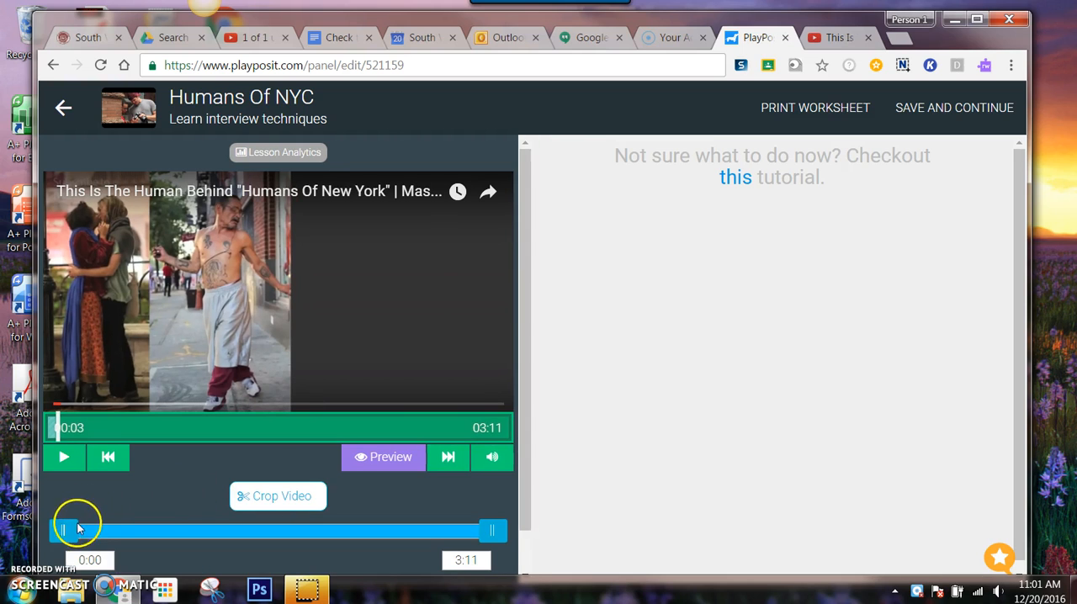
pyautogui.moveTo(64, 525); pyautogui.dragTo(117, 530)
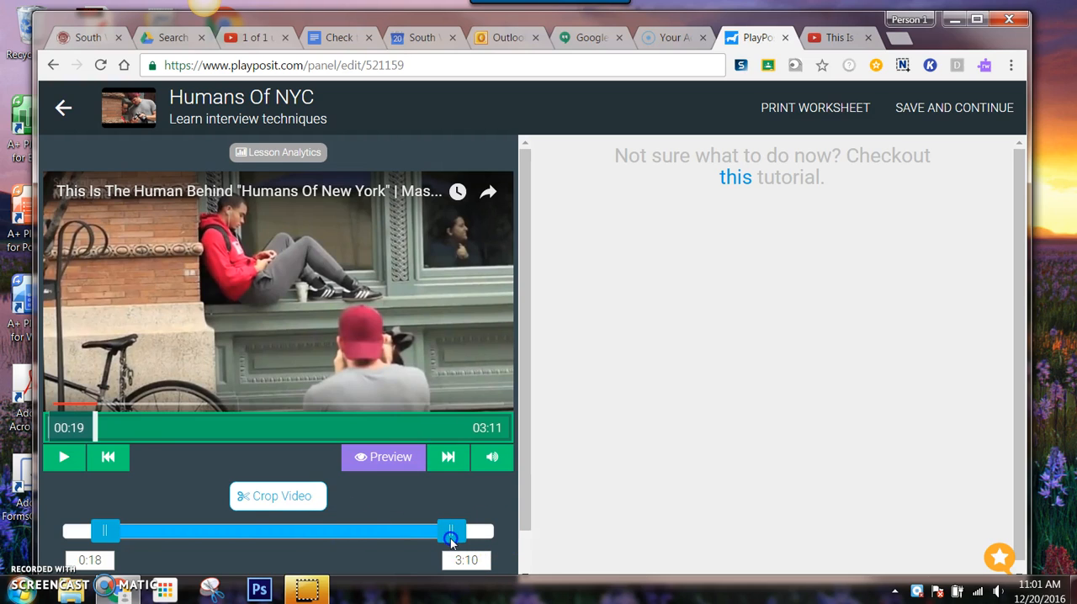
pyautogui.moveTo(453, 543); pyautogui.dragTo(452, 543)
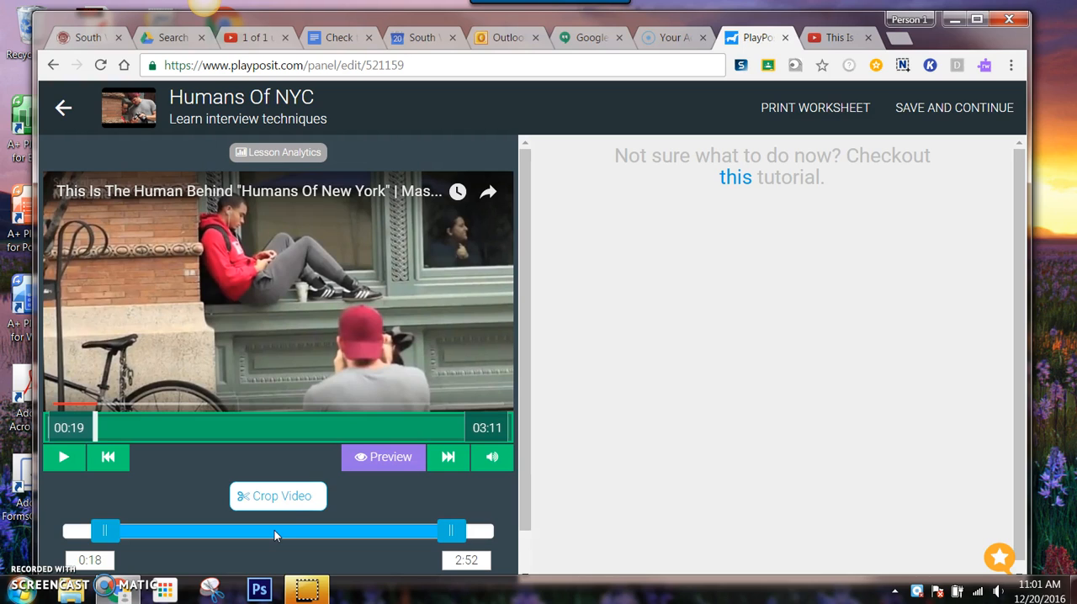
# - Start a free response question at 01:00 in the video
pyautogui.click(1023, 336)
pyautogui.moveTo(525, 457); pyautogui.dragTo(528, 513)
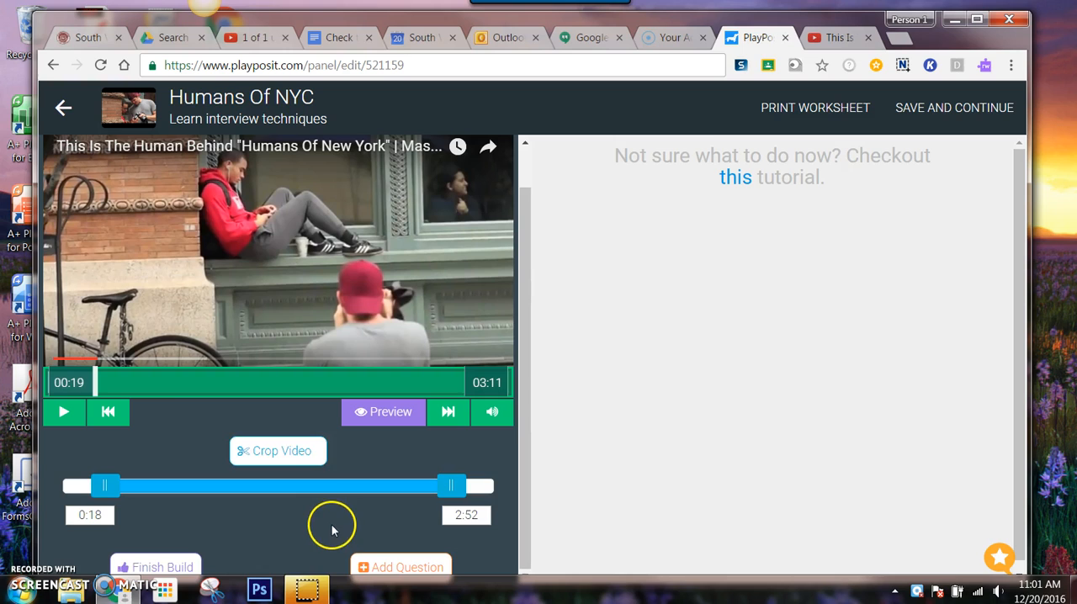
pyautogui.click(190, 384)
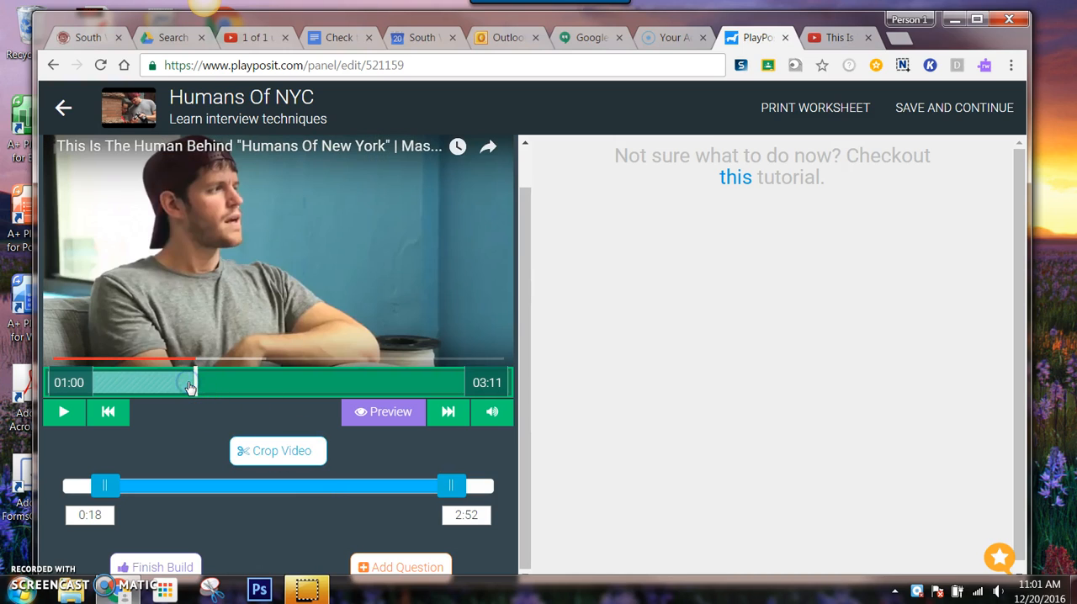
pyautogui.click(401, 569)
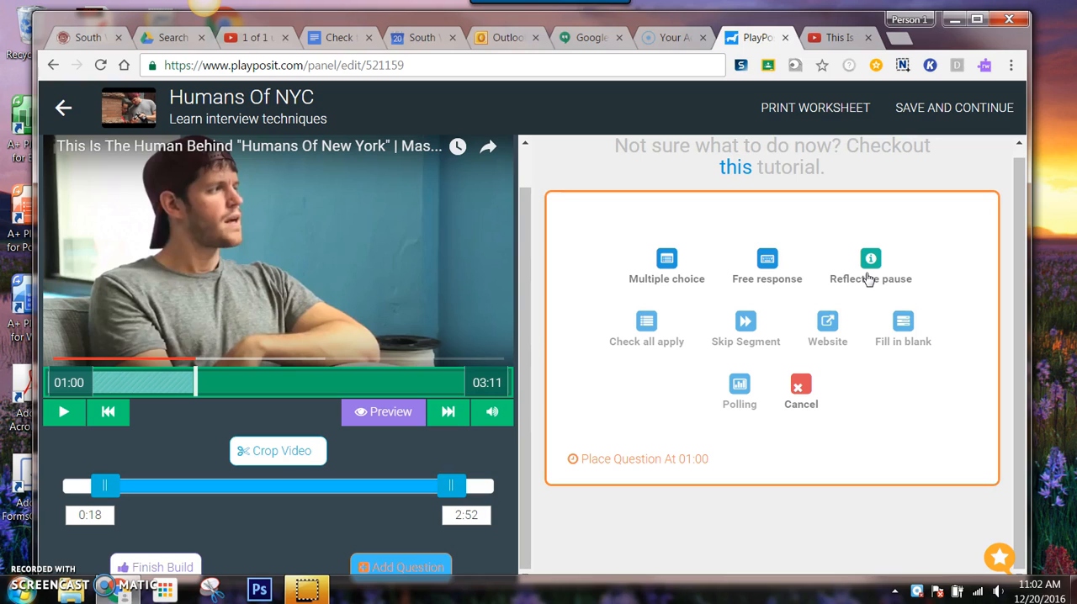
pyautogui.click(766, 279)
pyautogui.click(764, 281)
pyautogui.click(682, 281)
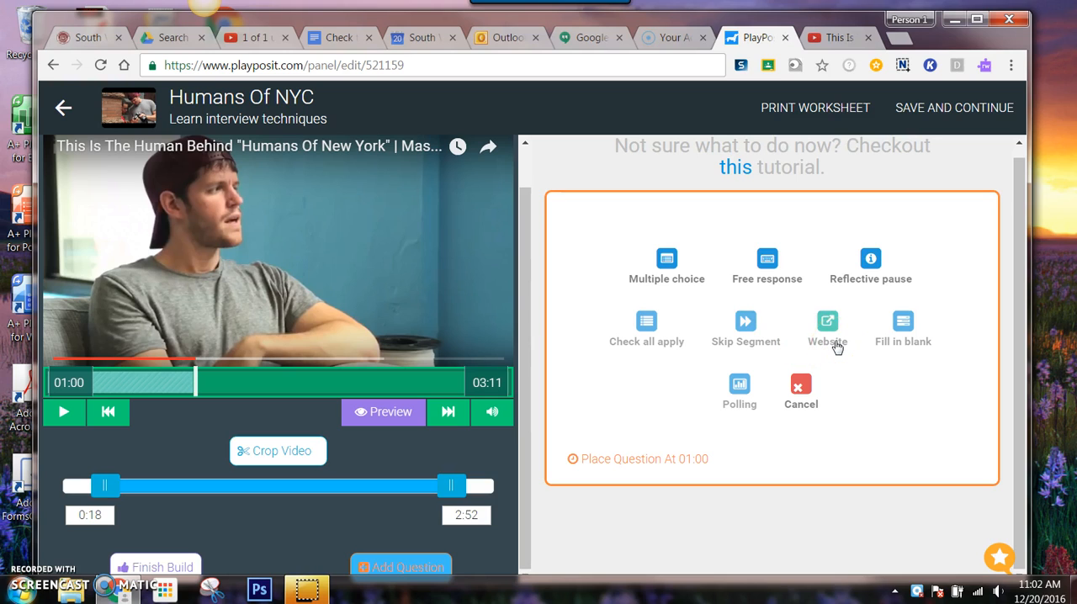
pyautogui.click(767, 258)
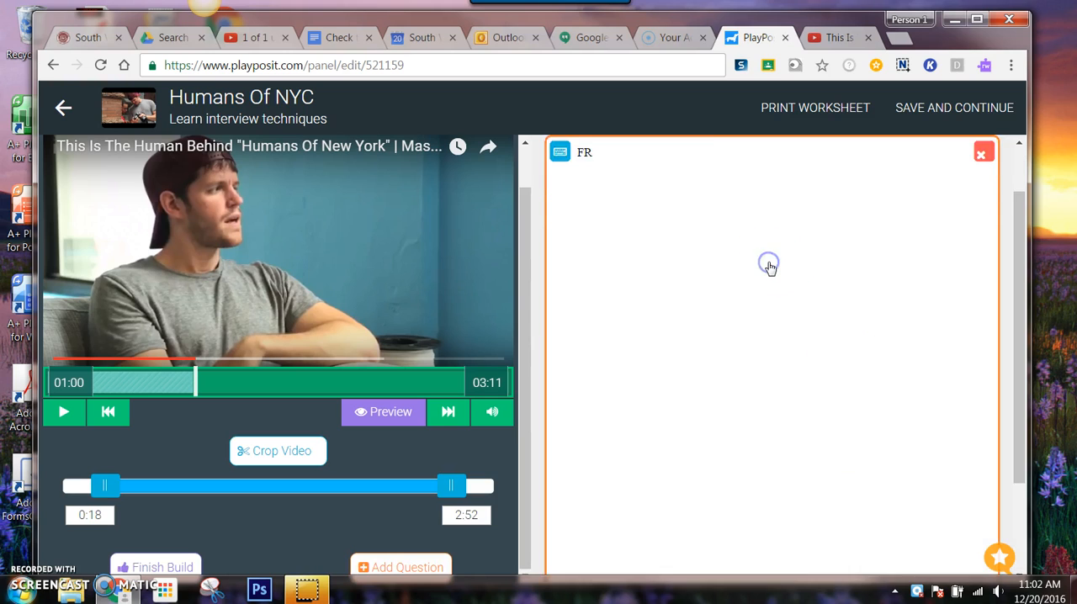
pyautogui.click(685, 320)
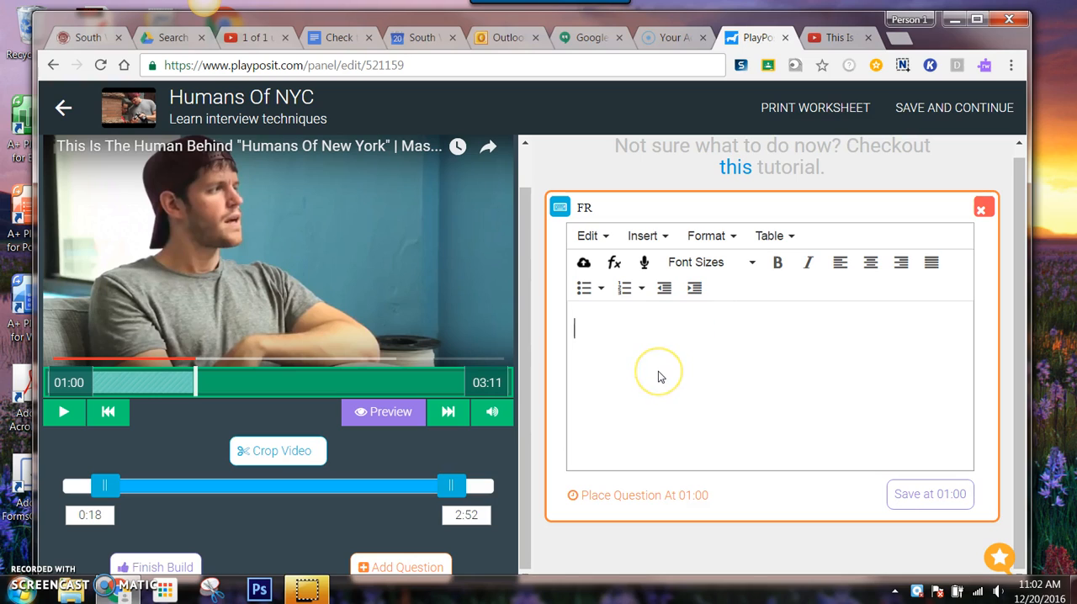
# - Enter the question "What are 3 things that Brandon looks to get in an interview?" and save it at 01:00
pyautogui.write('Wha')
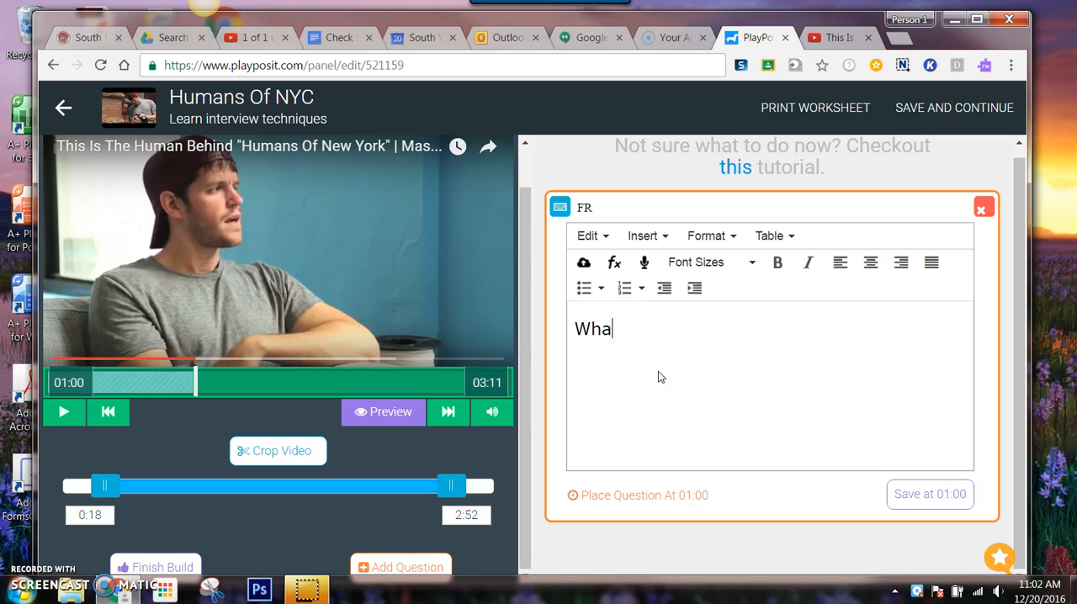
pyautogui.write('t are 3 t')
pyautogui.write('hi')
pyautogui.write('s ')
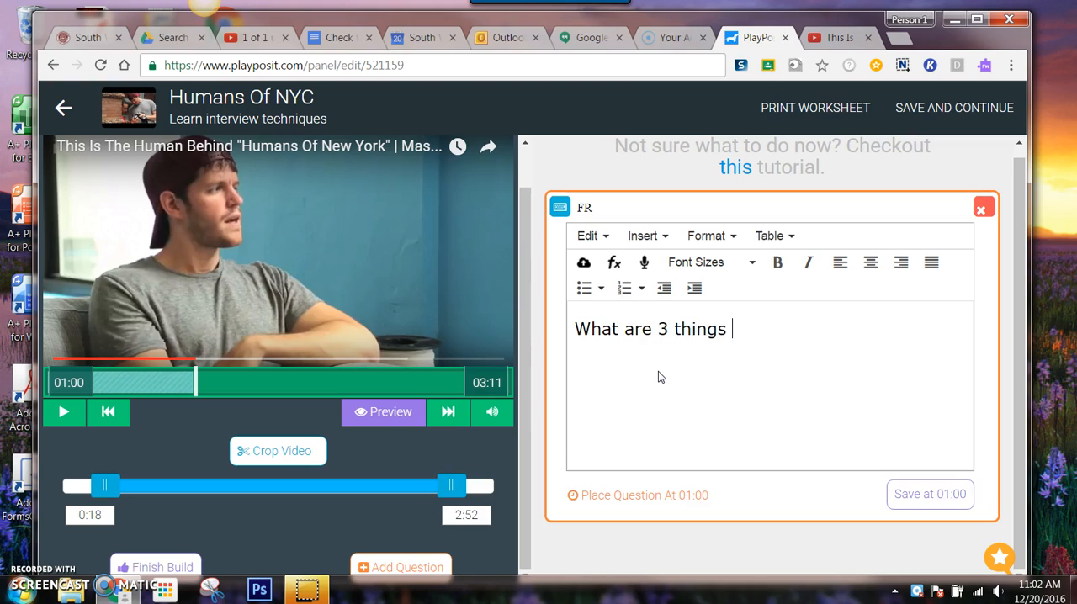
pyautogui.write('that Branso')
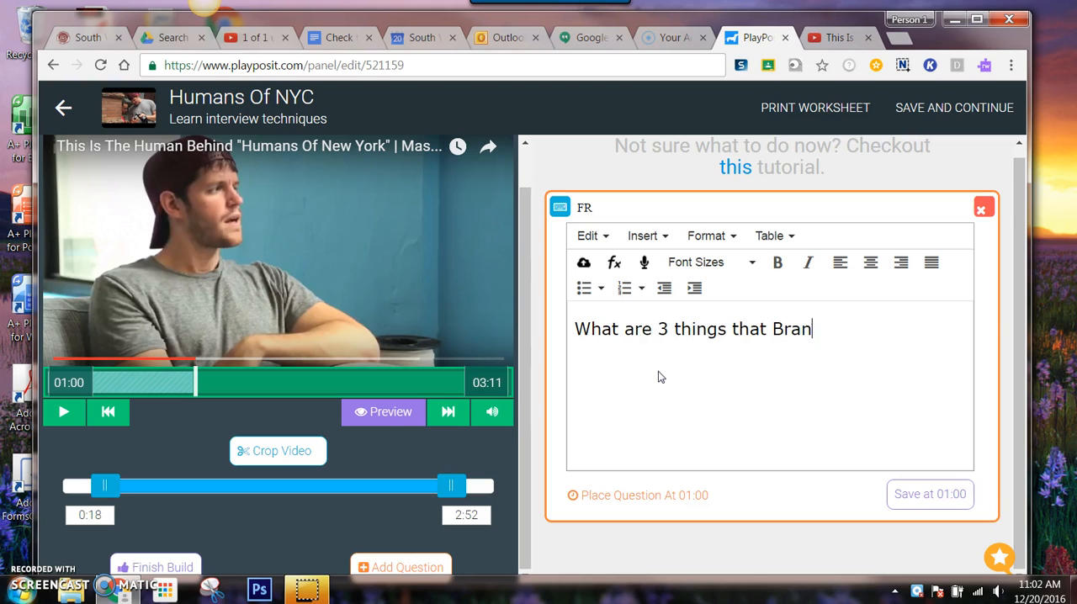
pyautogui.press('BackSpace')
pyautogui.press('BackSpace')
pyautogui.write('don looks to')
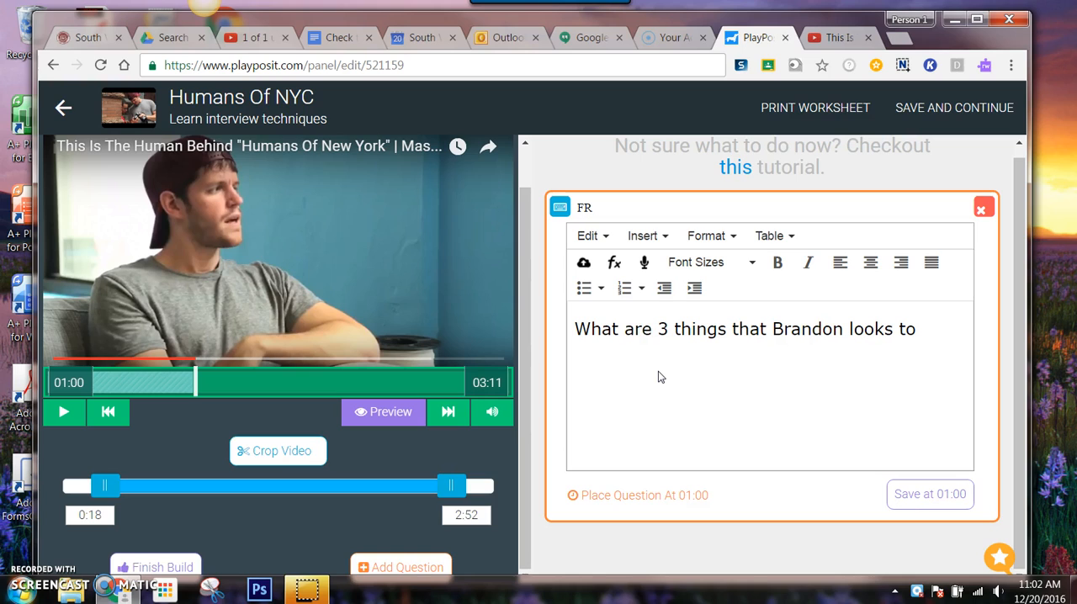
pyautogui.write(' get in an interview?')
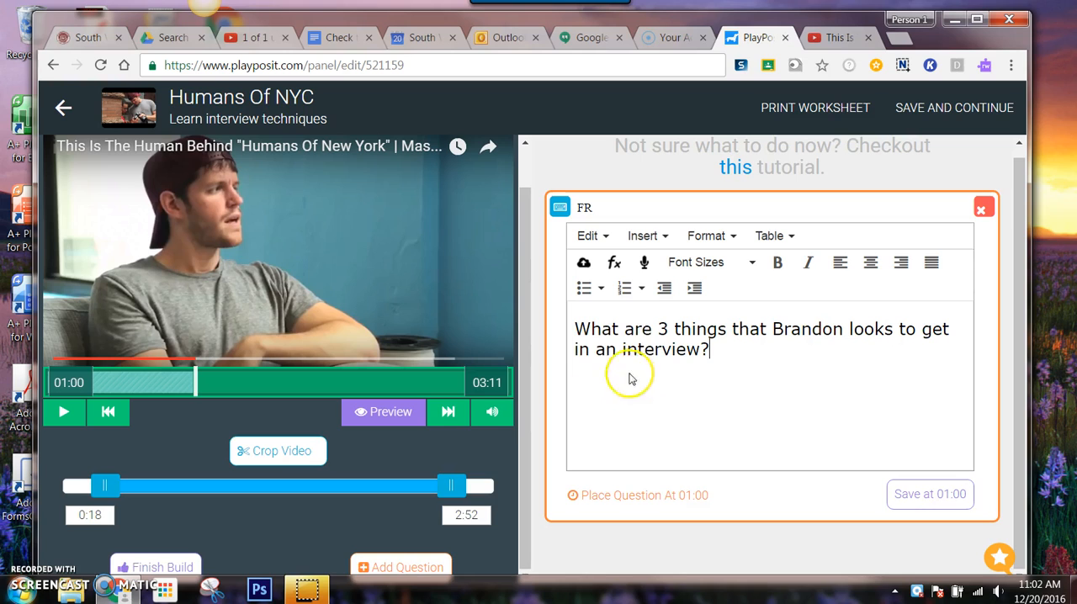
pyautogui.click(941, 501)
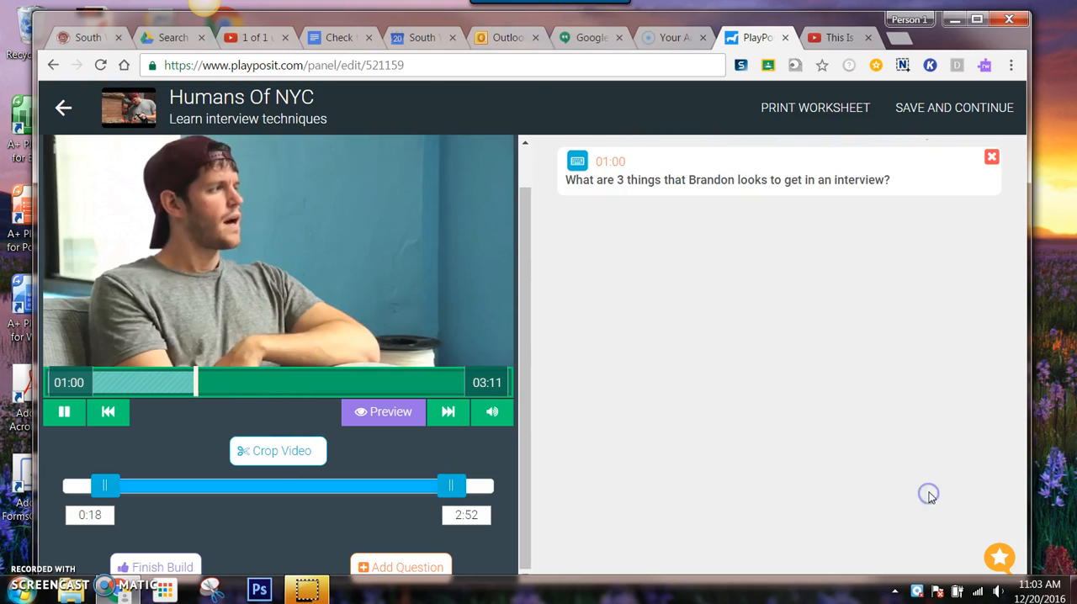
# - Pause the video and try to add a question at the cropped end, 02:52
pyautogui.click(63, 411)
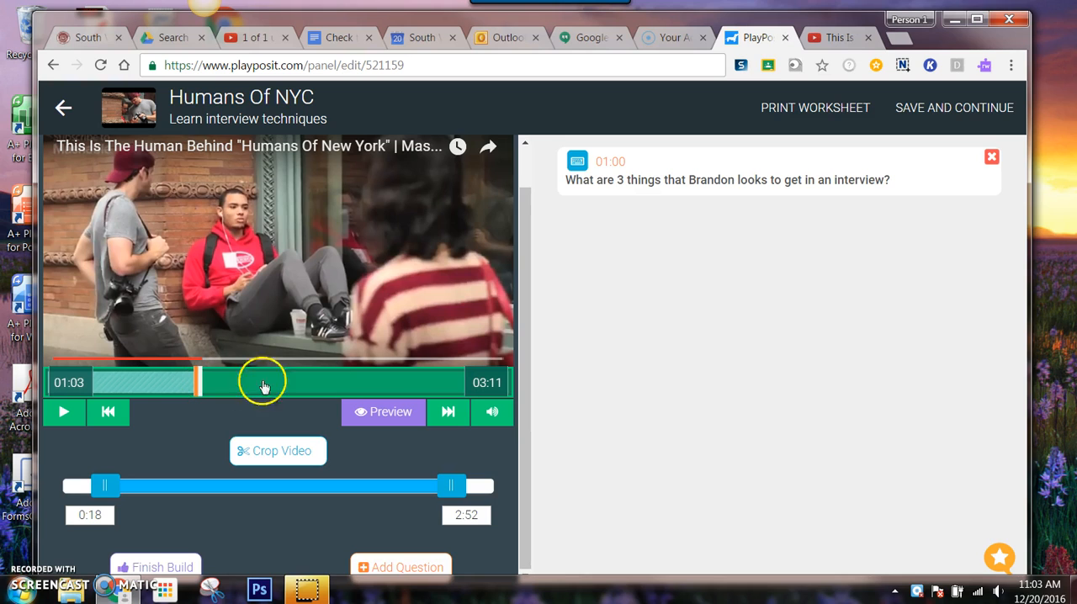
pyautogui.click(441, 381)
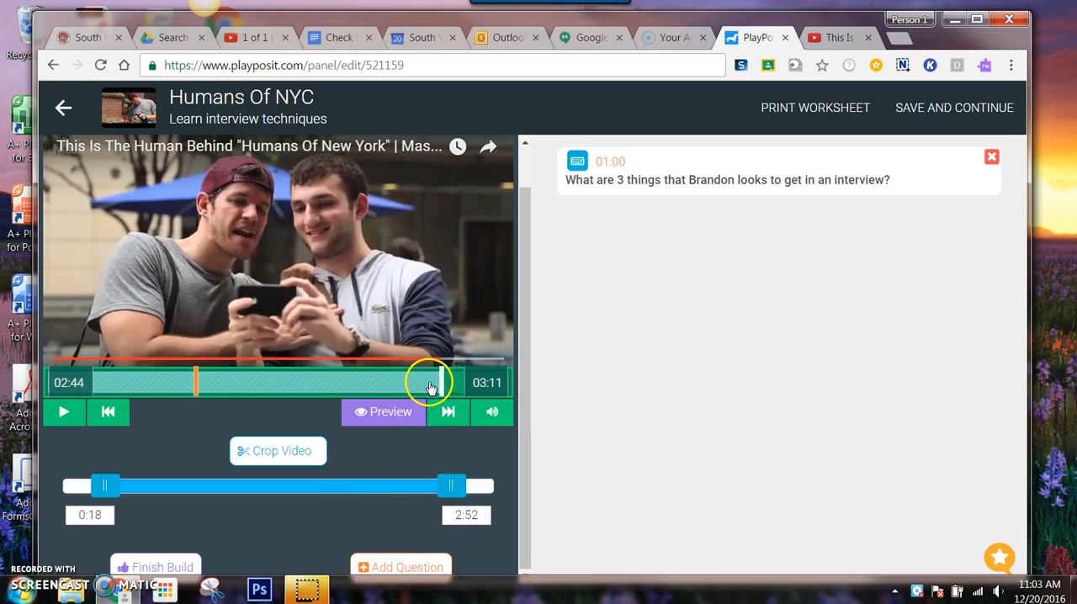
pyautogui.moveTo(441, 386); pyautogui.dragTo(458, 386)
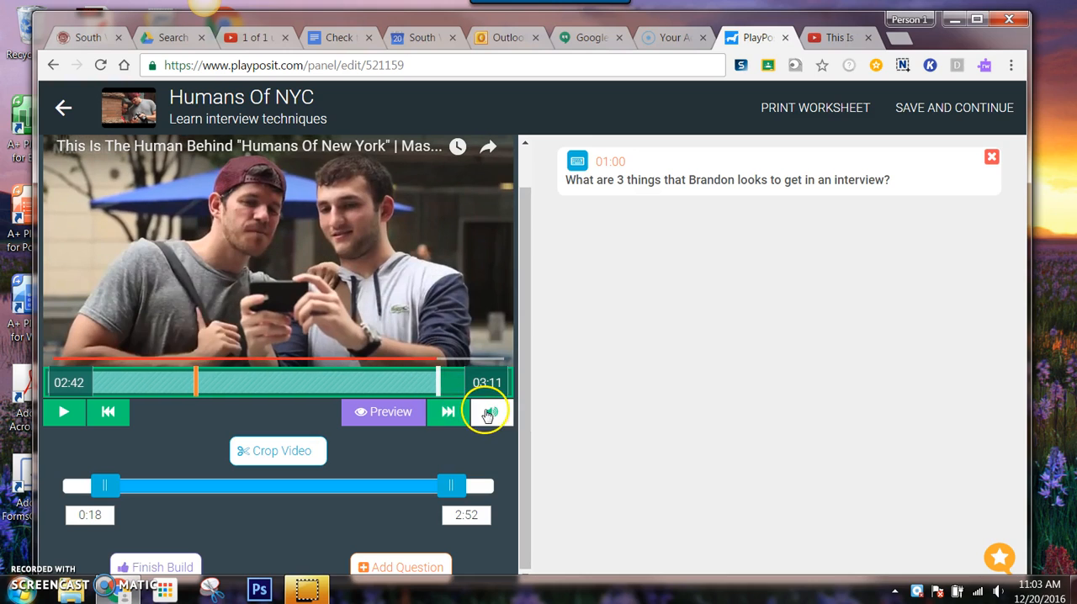
pyautogui.click(448, 412)
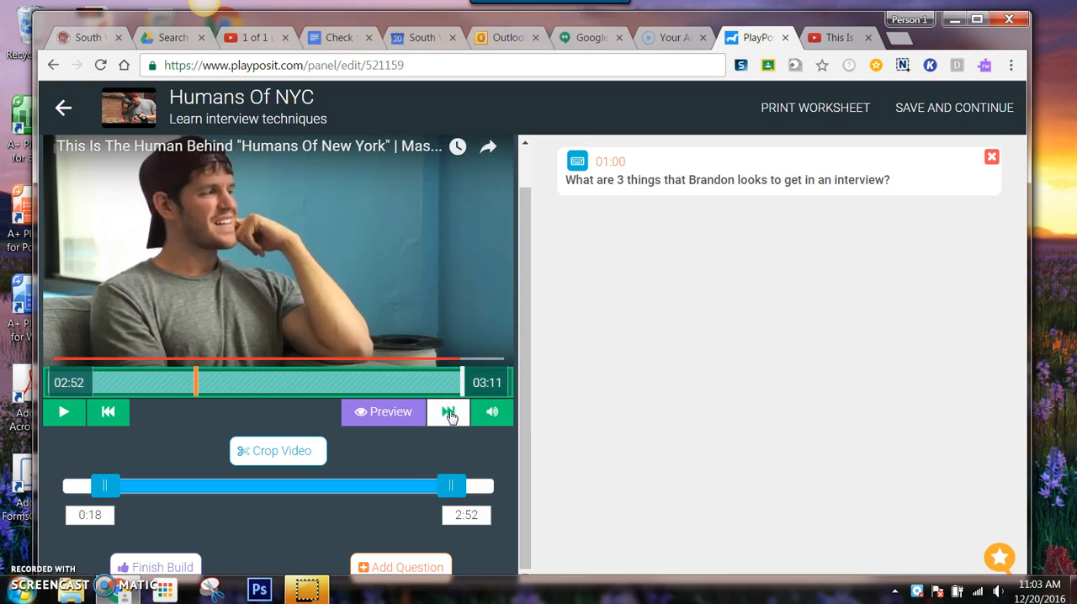
pyautogui.click(430, 566)
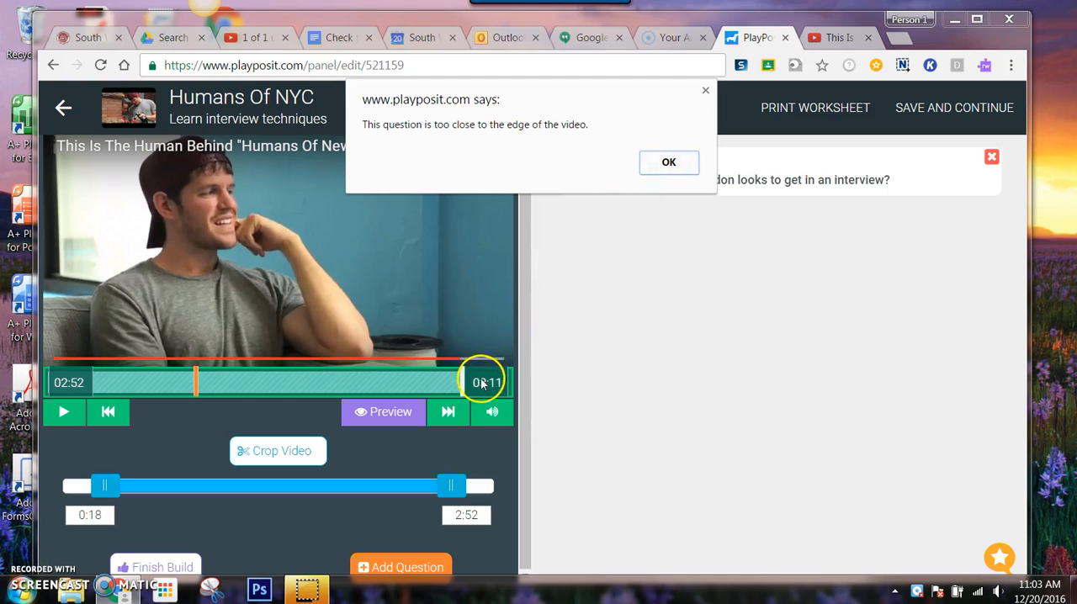
pyautogui.click(666, 164)
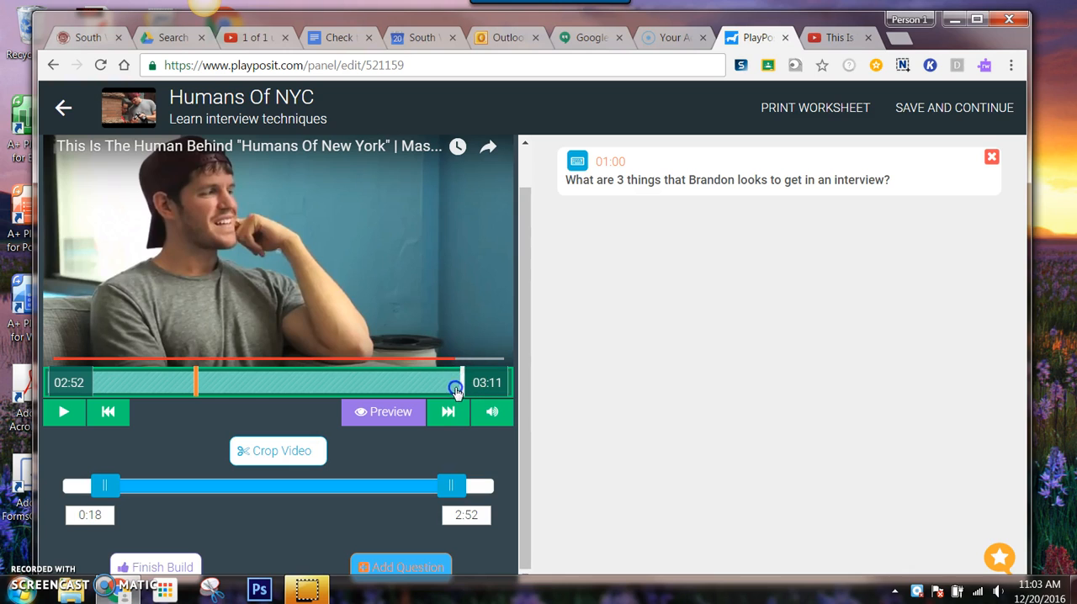
# - Move the playhead back to 02:47 and start a free response question there
pyautogui.click(455, 391)
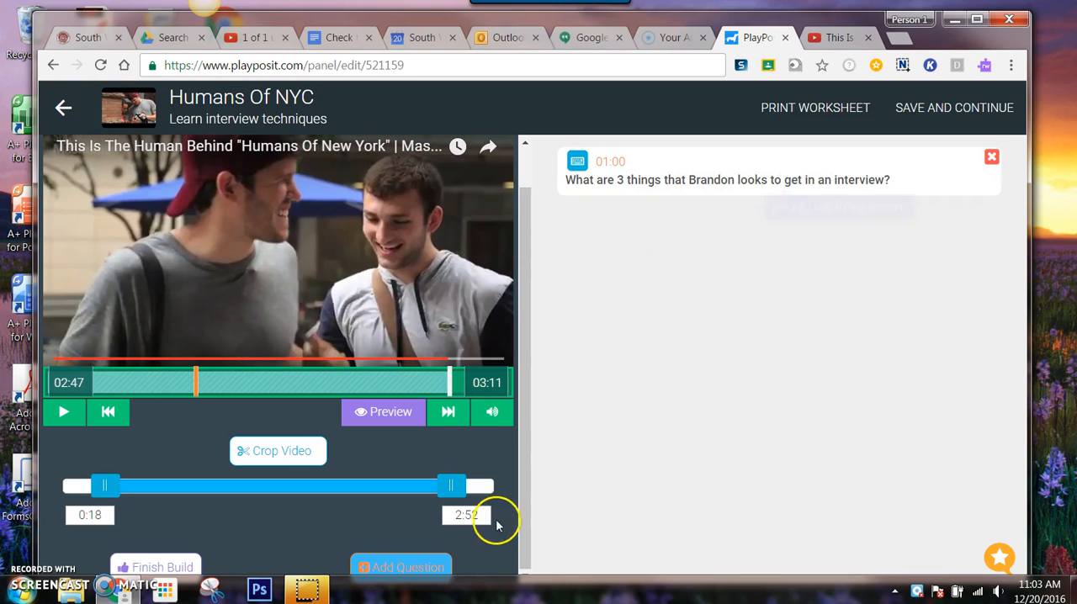
pyautogui.click(394, 567)
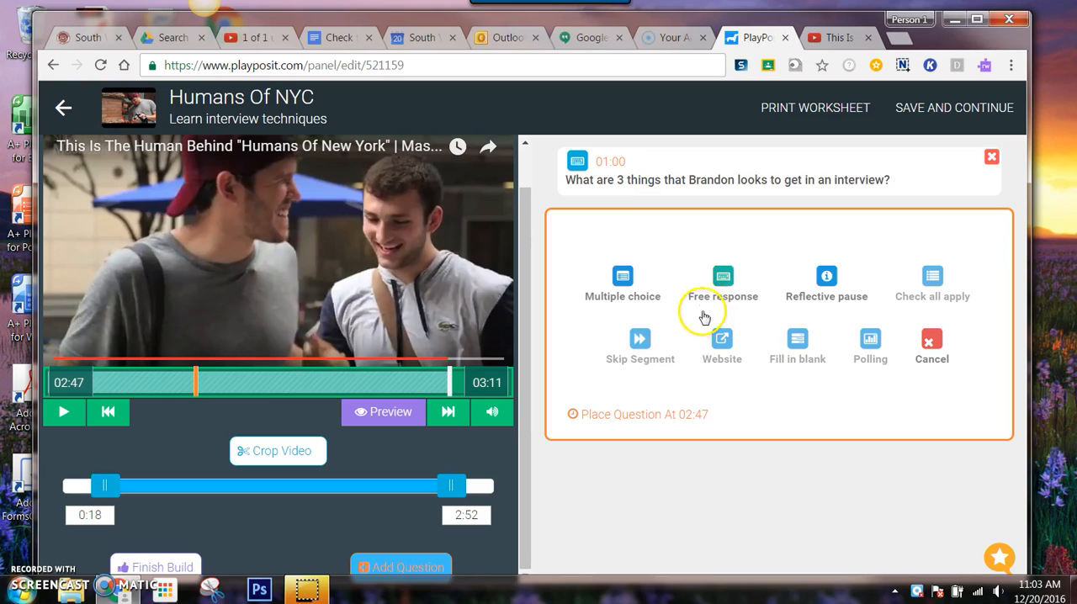
pyautogui.click(721, 282)
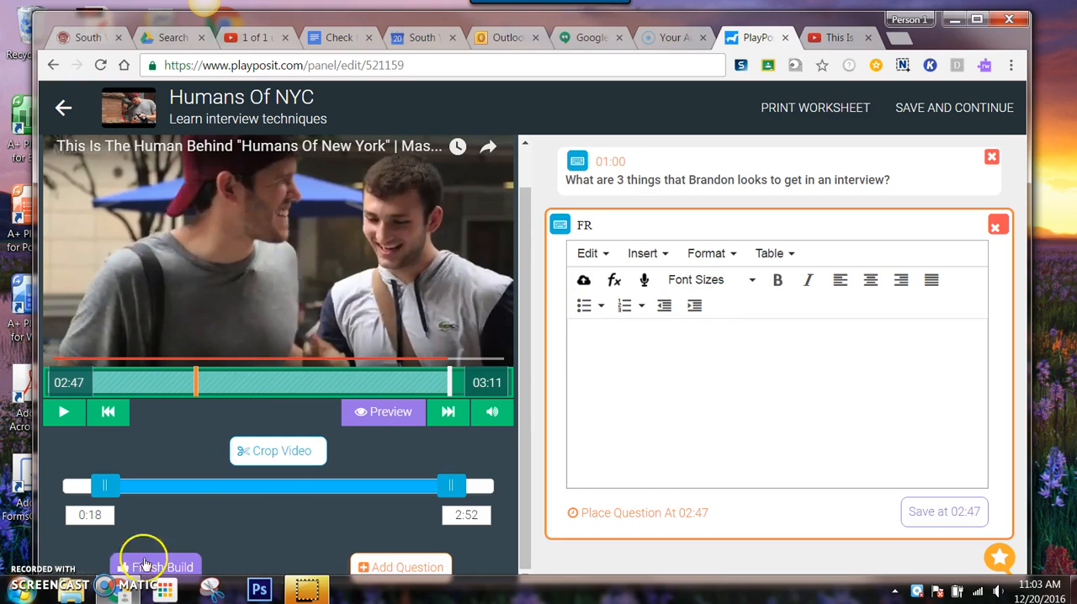
# - Paste the question "What are 3 things that we as a staff can do this year based on Brandon's technique?", save it at 02:47 and pause playback
pyautogui.click(740, 428)
pyautogui.write("What are 3 things that we as a staff can do this year based on Brandon's technique?")
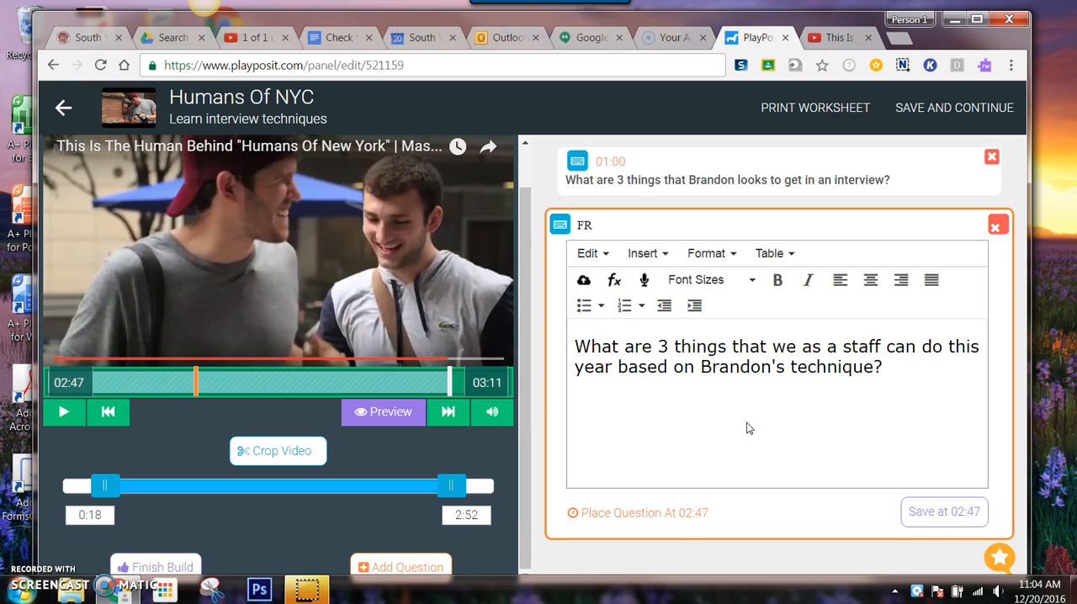
pyautogui.click(942, 513)
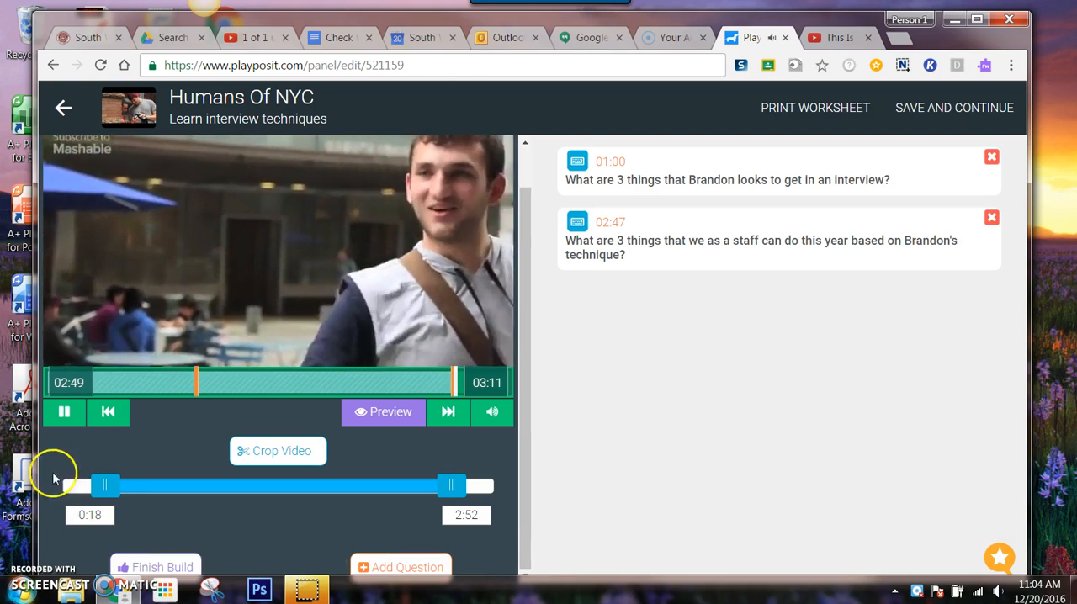
pyautogui.click(54, 411)
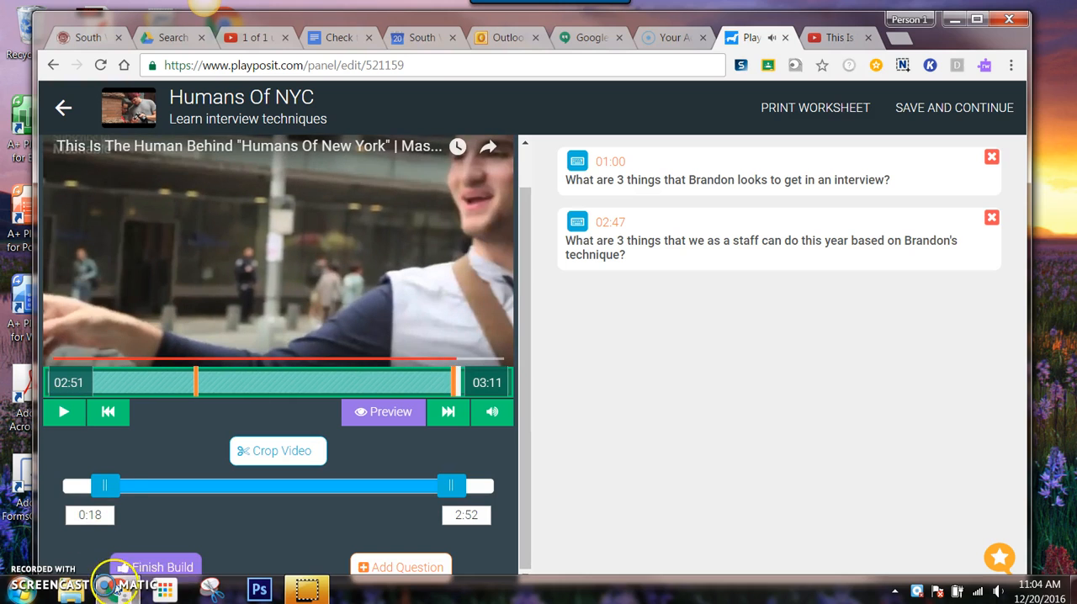
# - Finish the build and view the assignment calendar for the 2016-17 Yearbook 2 class without picking a date
pyautogui.click(156, 568)
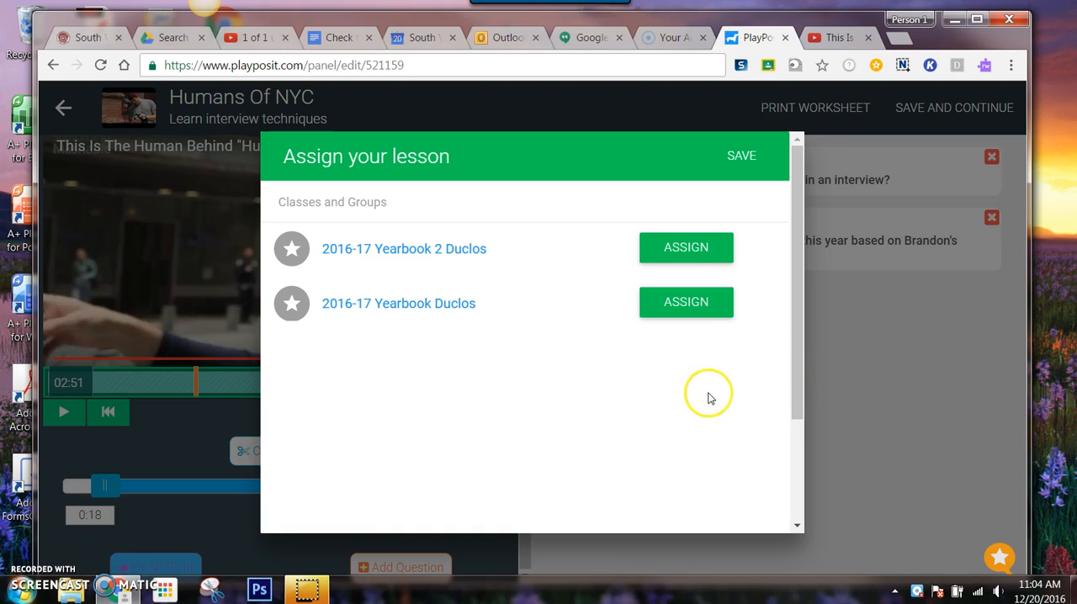
pyautogui.click(684, 250)
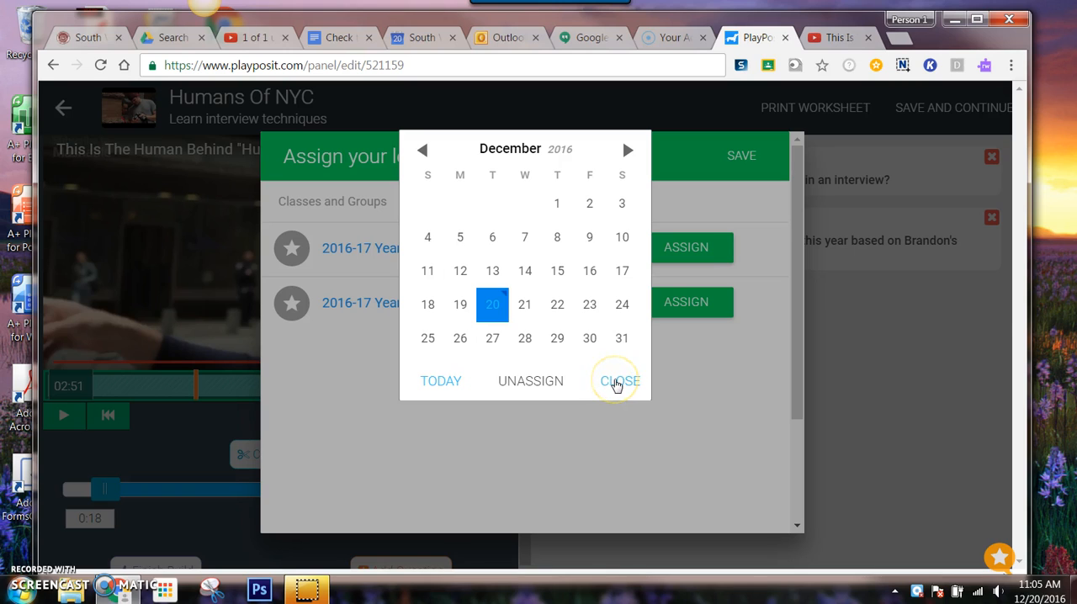
pyautogui.click(616, 381)
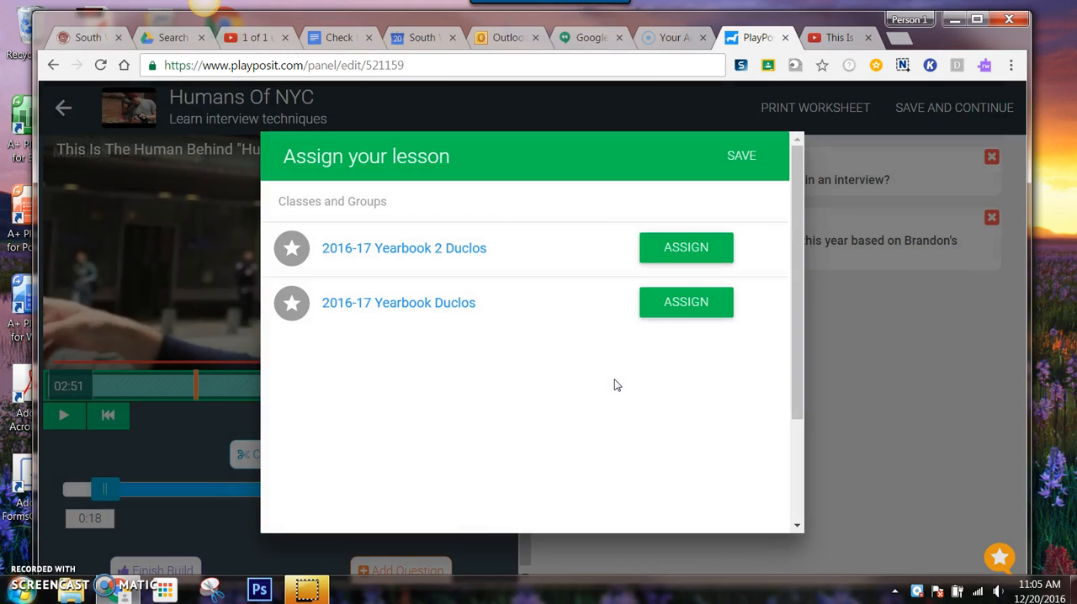